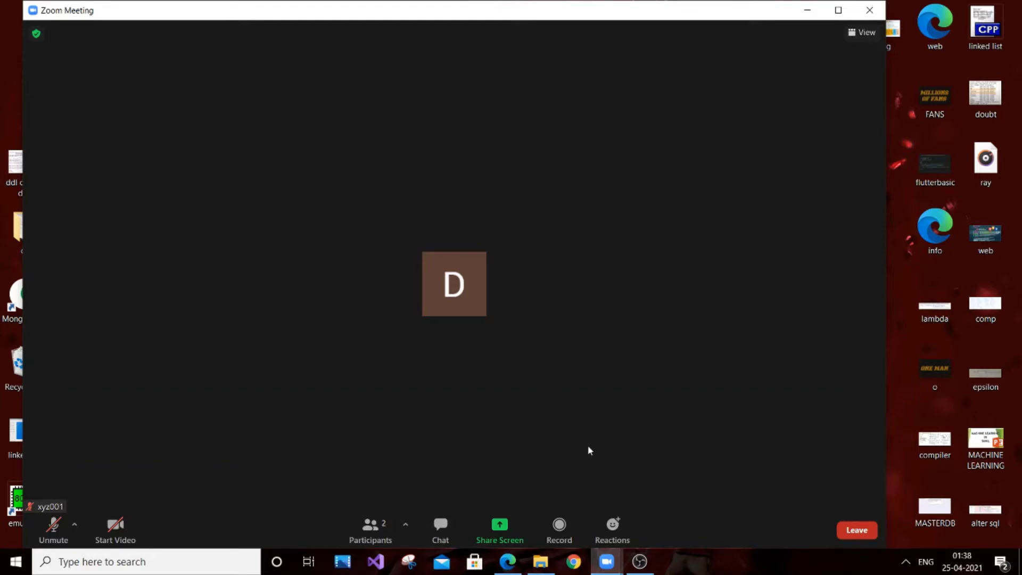
Open the meeting chat panel and select all of its messages.
{"action": "left_click", "coordinate": [440, 526]}
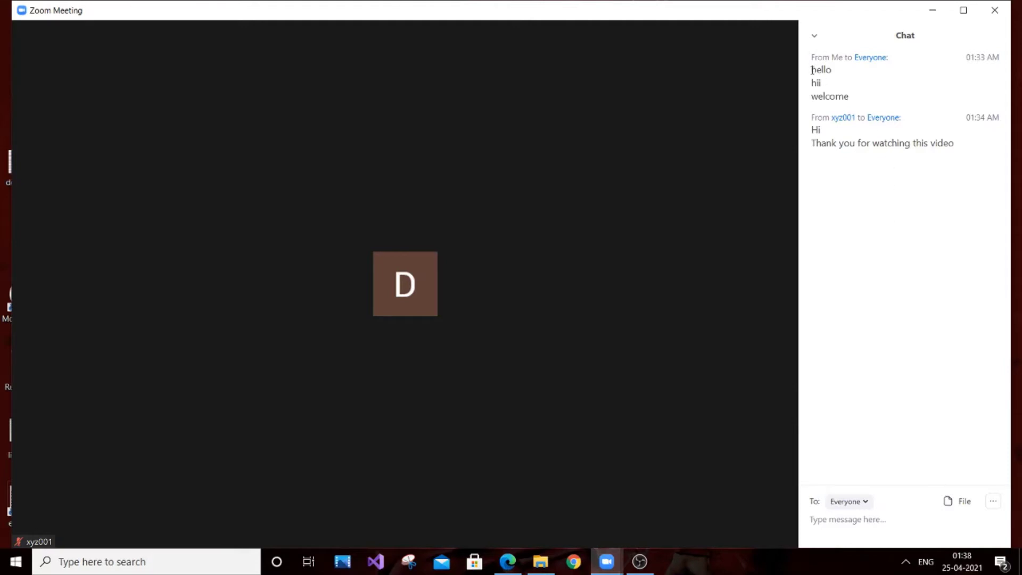
{"action": "mouse_move", "coordinate": [809, 69]}
{"action": "left_mouse_down"}
{"action": "mouse_move", "coordinate": [866, 142]}
{"action": "mouse_move", "coordinate": [974, 142]}
{"action": "left_mouse_up"}
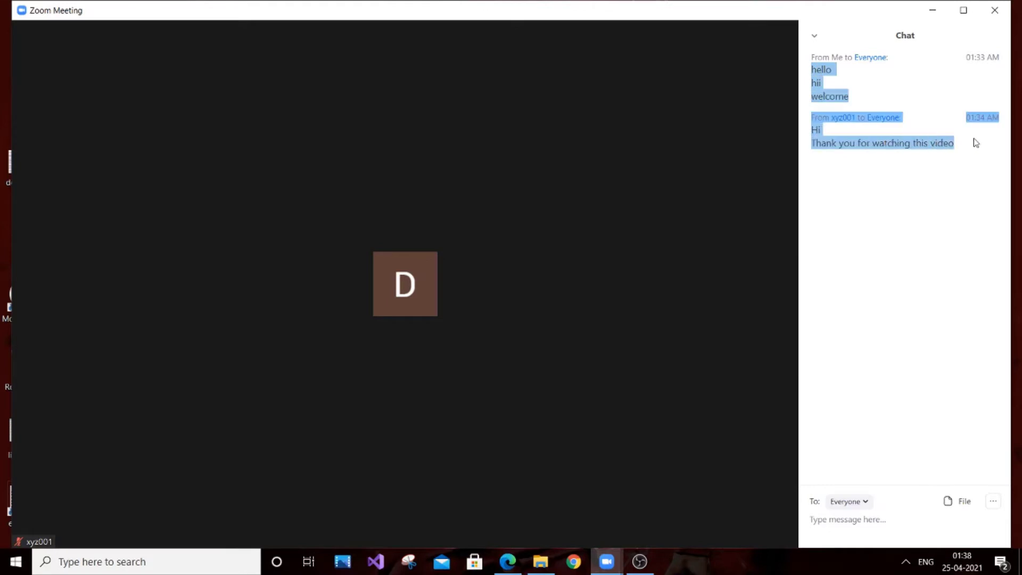
{"action": "left_click", "coordinate": [985, 183]}
{"action": "mouse_move", "coordinate": [765, 191]}
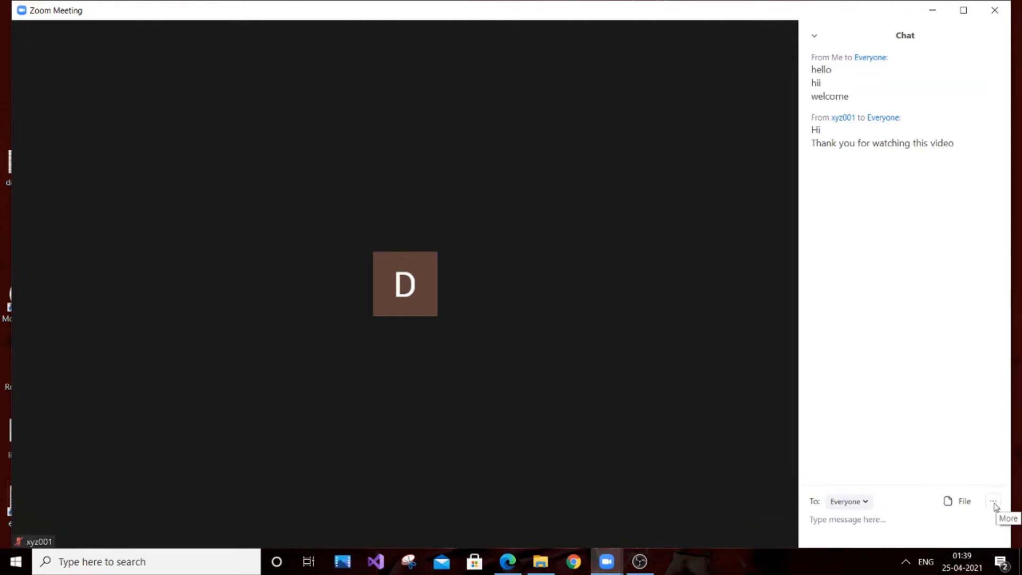
Save the chat as meeting_saved_chat and open that file from its folder.
{"action": "left_click", "coordinate": [994, 504]}
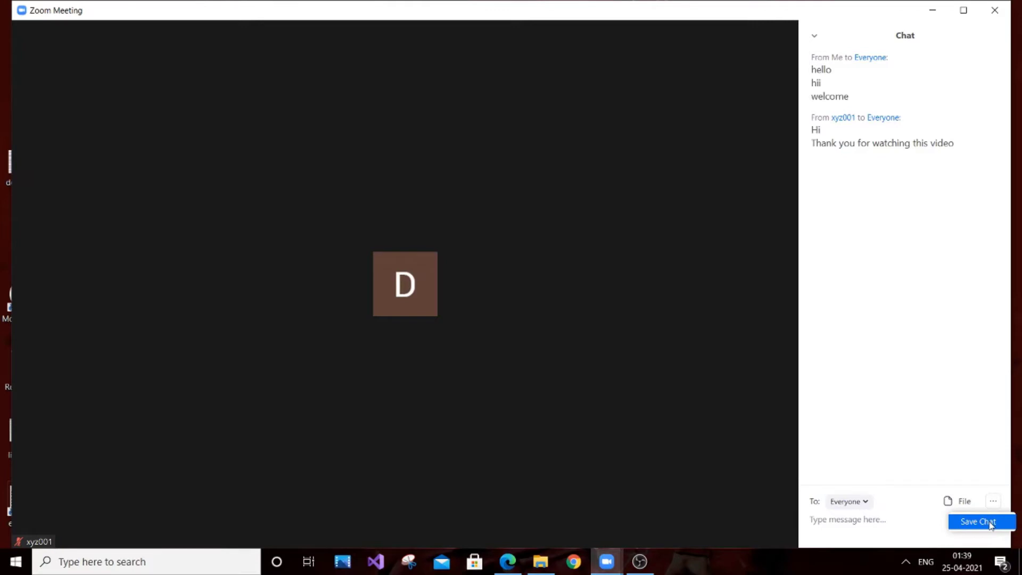
{"action": "left_click", "coordinate": [991, 525]}
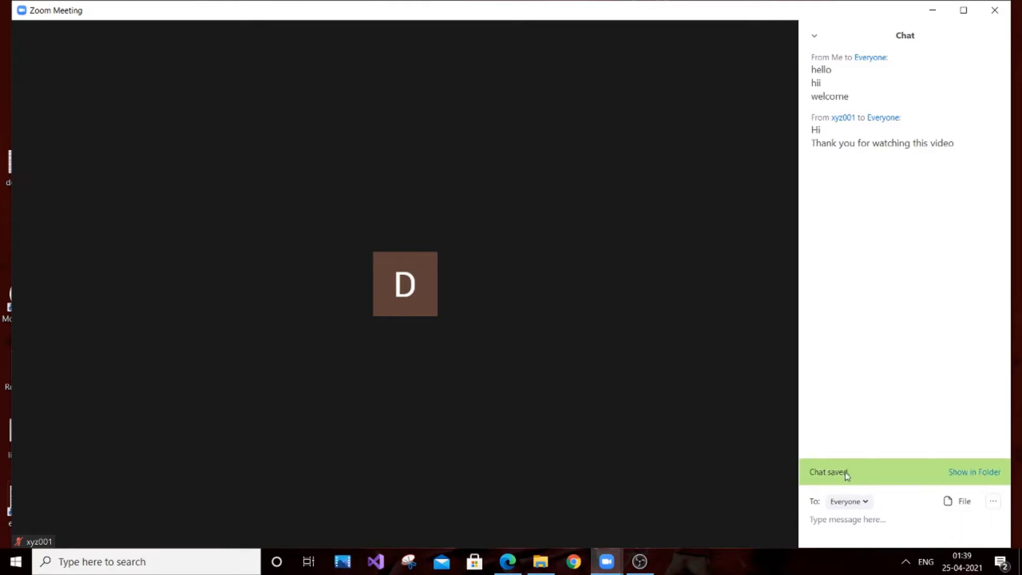
{"action": "left_click", "coordinate": [974, 473]}
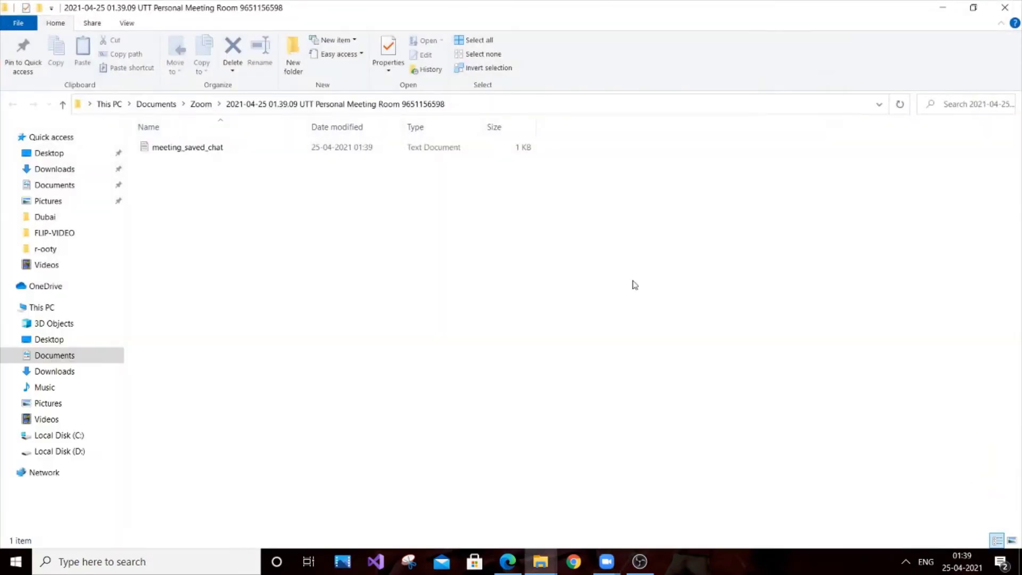
{"action": "double_click", "coordinate": [400, 150]}
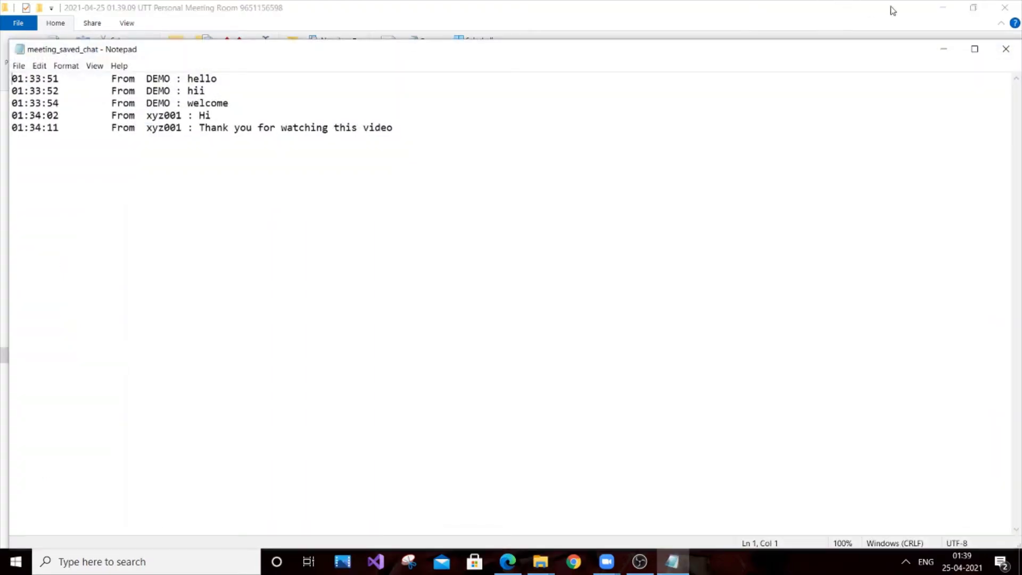
Minimise File Explorer and narrow the Notepad chat log into a window beside Zoom's chat.
{"action": "left_click", "coordinate": [931, 12]}
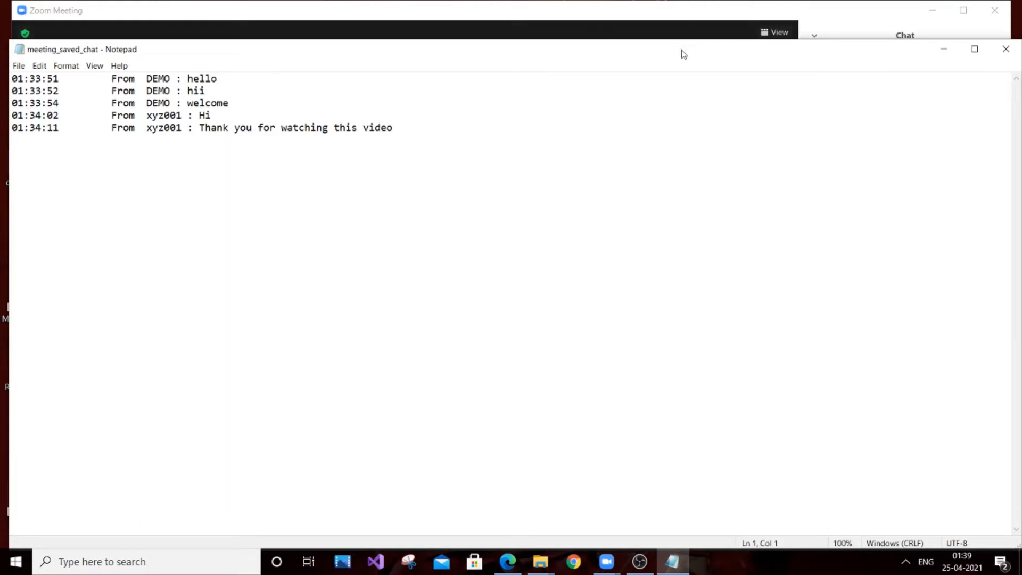
{"action": "left_click_drag", "start_coordinate": [682, 51], "coordinate": [633, 55]}
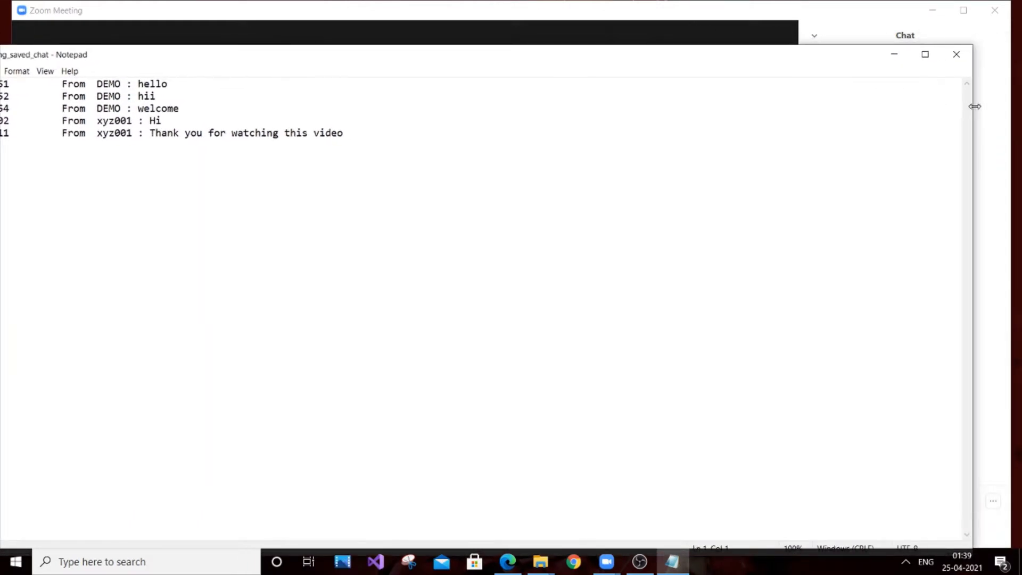
{"action": "left_click_drag", "start_coordinate": [973, 107], "coordinate": [628, 60]}
{"action": "left_click_drag", "start_coordinate": [355, 60], "coordinate": [478, 55]}
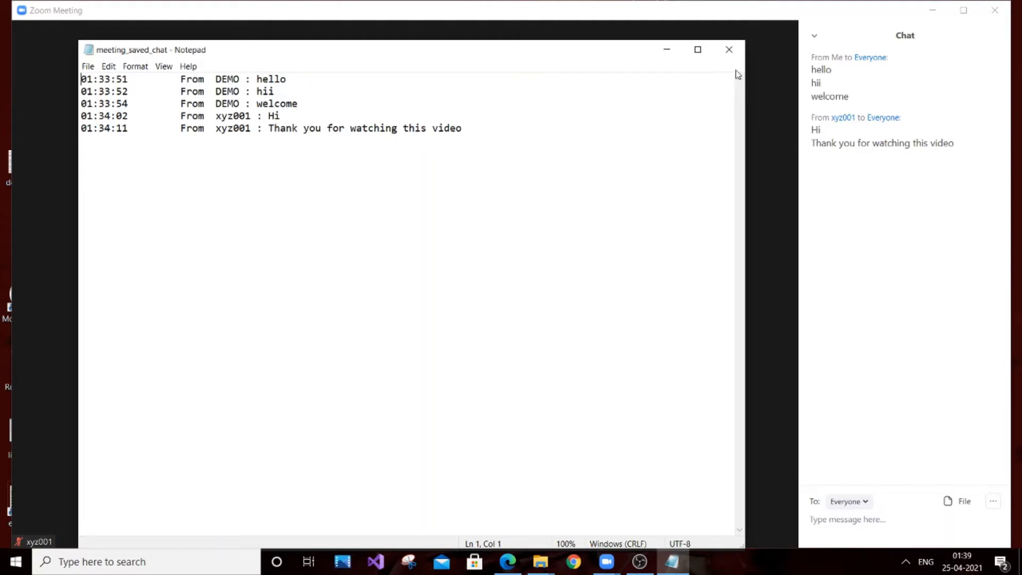
Close the Notepad chat log and send o.png from this computer to Everyone in chat.
{"action": "left_click", "coordinate": [738, 53]}
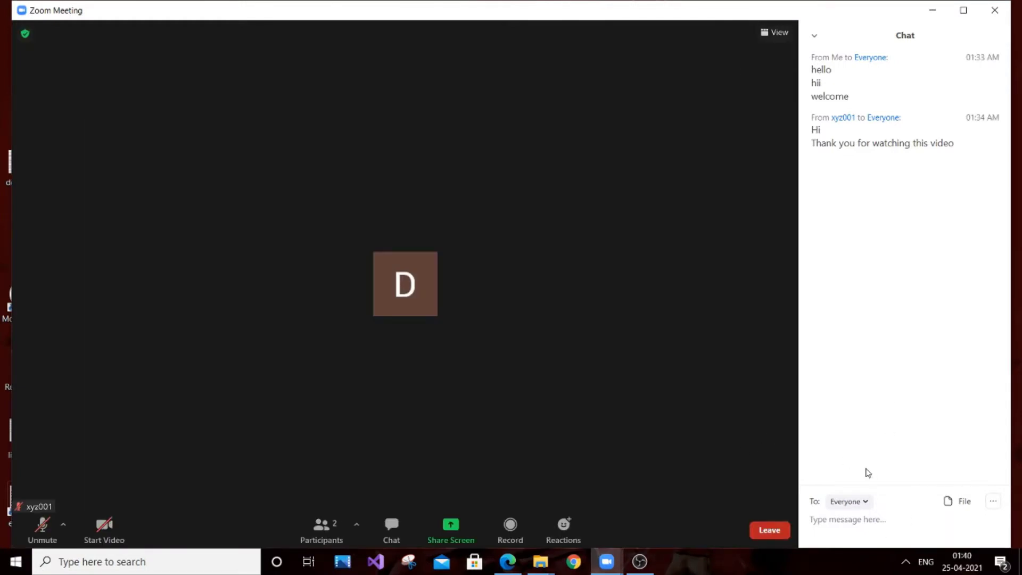
{"action": "left_click", "coordinate": [947, 509]}
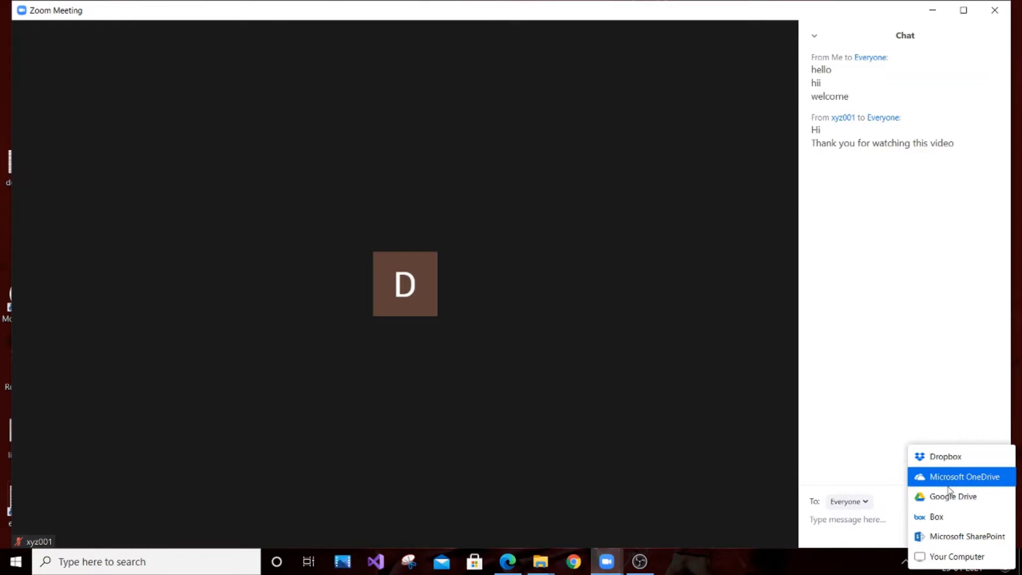
{"action": "left_click", "coordinate": [956, 557]}
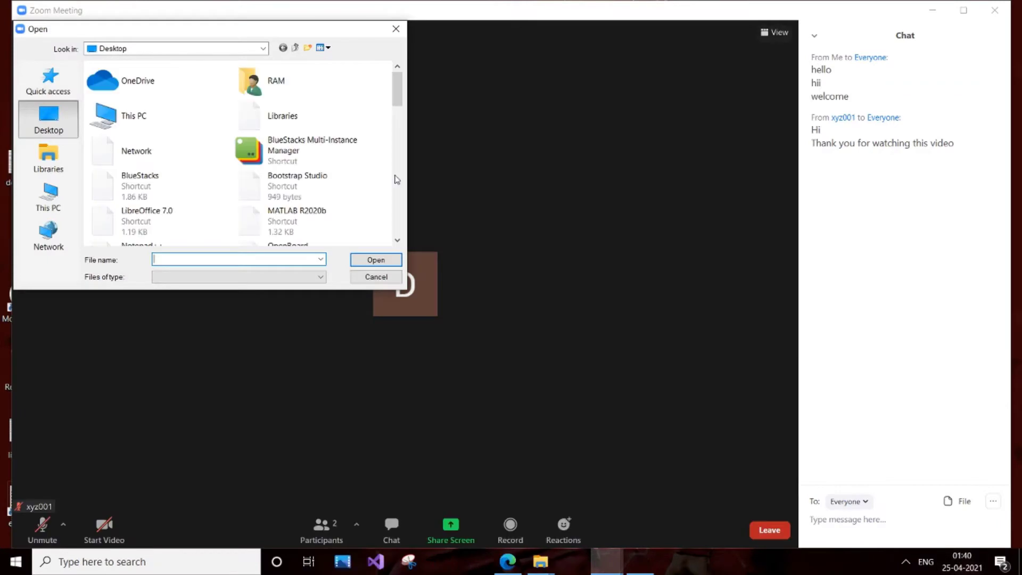
{"action": "mouse_move", "coordinate": [397, 88]}
{"action": "left_mouse_down"}
{"action": "mouse_move", "coordinate": [397, 238]}
{"action": "mouse_move", "coordinate": [395, 209]}
{"action": "left_mouse_up"}
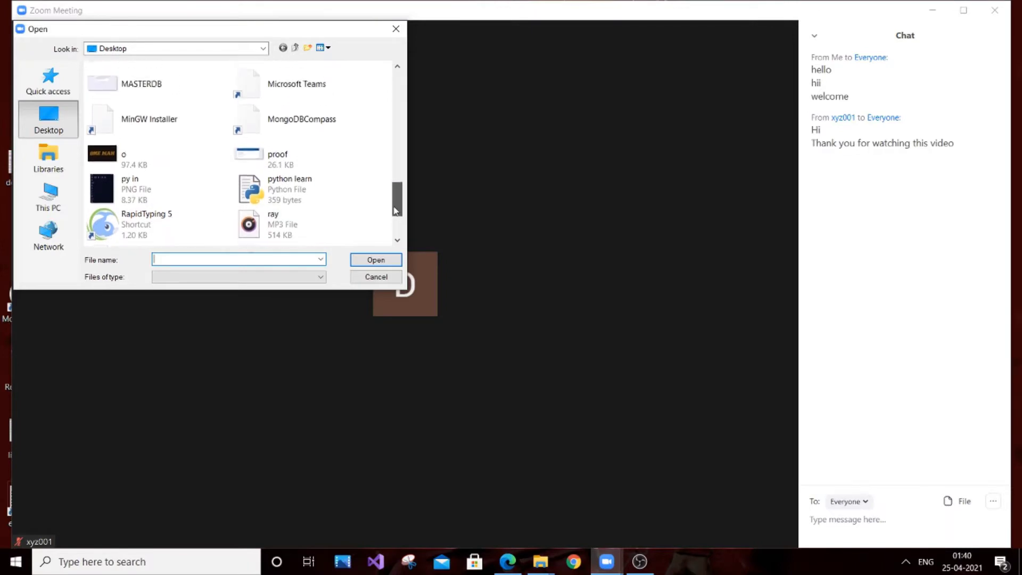
{"action": "left_click", "coordinate": [132, 155]}
{"action": "left_click", "coordinate": [376, 259]}
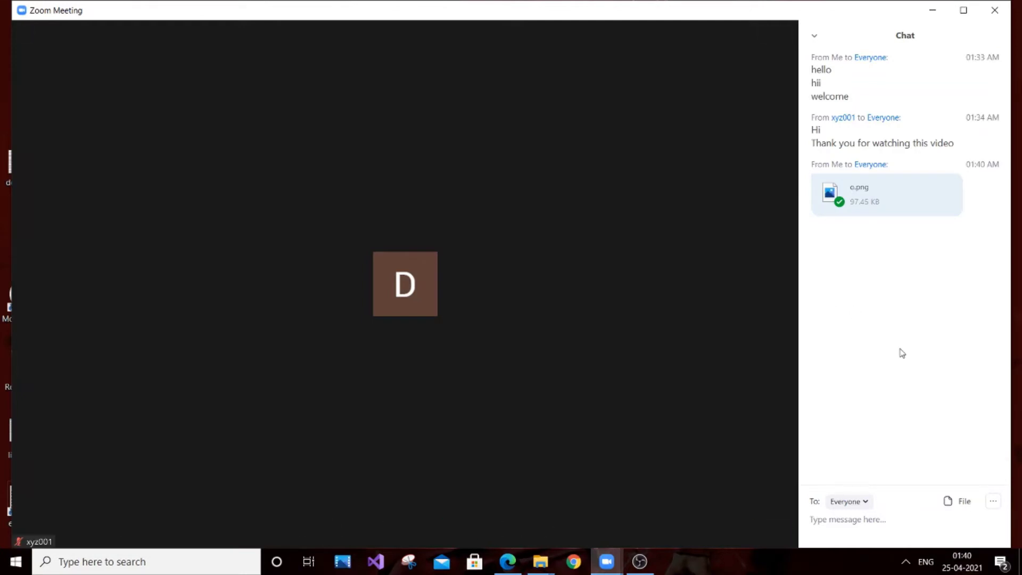
{"action": "left_click", "coordinate": [961, 504]}
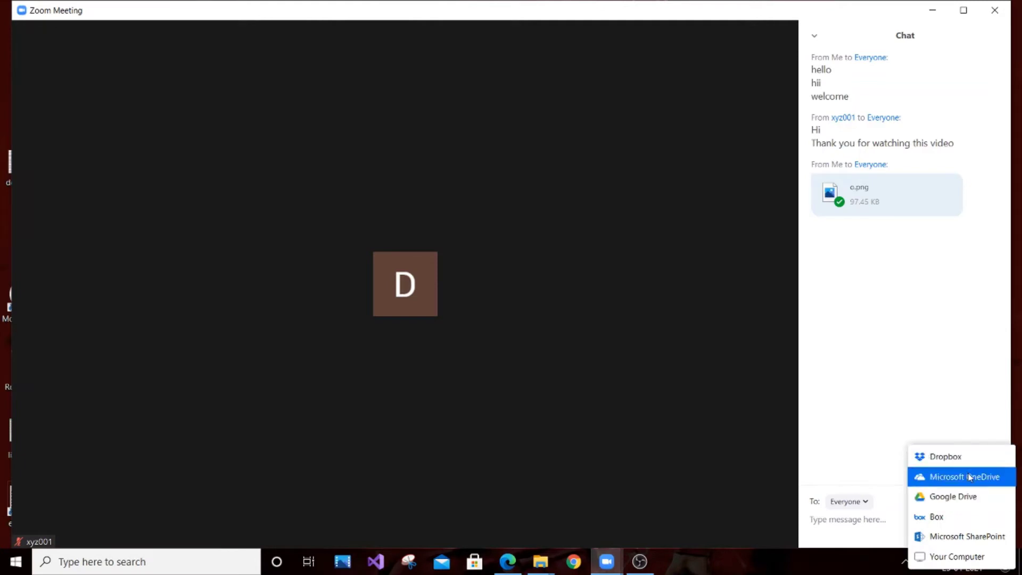
{"action": "left_click", "coordinate": [866, 473]}
{"action": "left_click", "coordinate": [861, 503]}
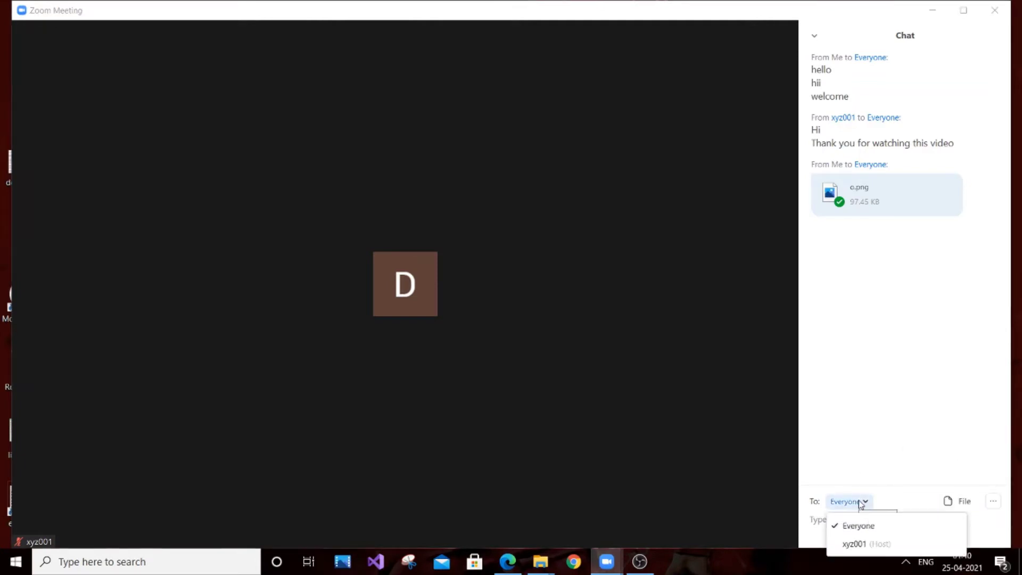
{"action": "left_click", "coordinate": [879, 452]}
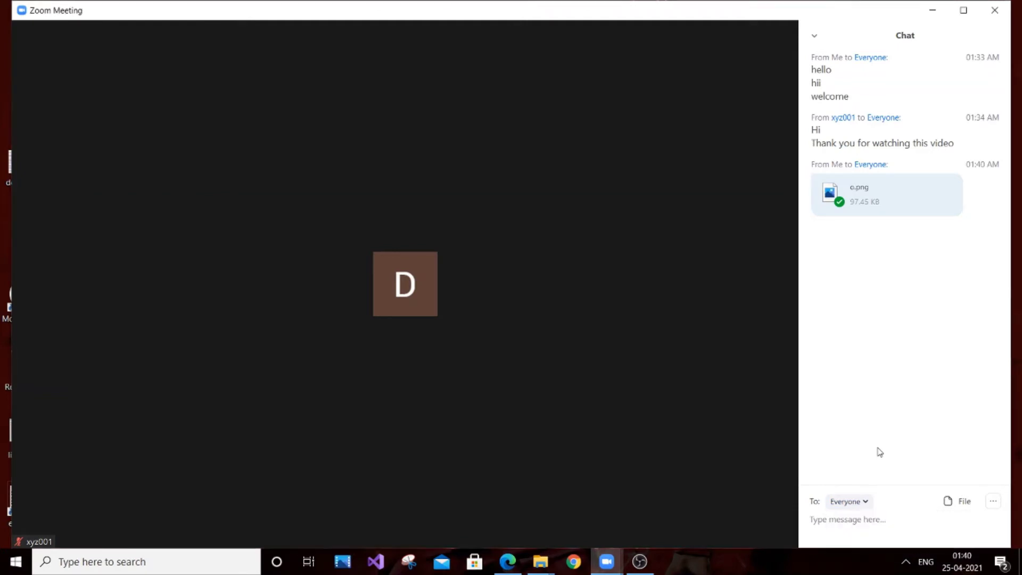
{"action": "left_click", "coordinate": [953, 505]}
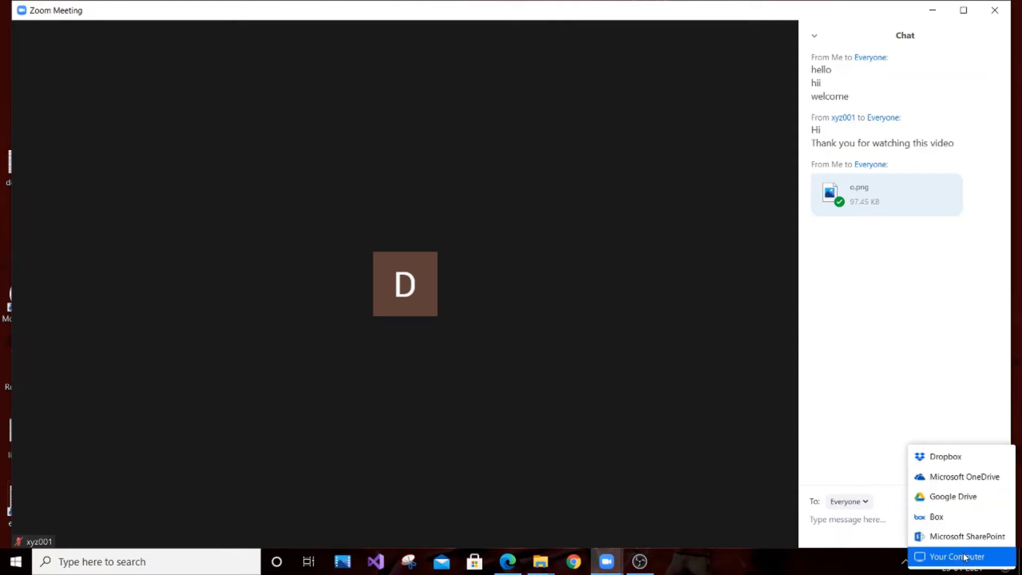
{"action": "left_click", "coordinate": [933, 429]}
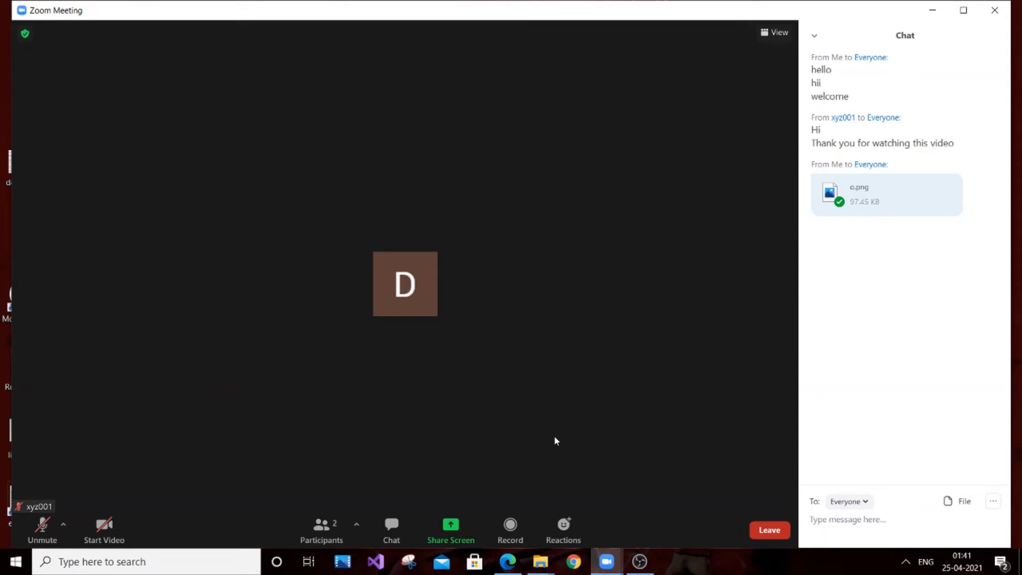
Start a meeting recording and stop it about 20 seconds later.
{"action": "left_click", "coordinate": [514, 534]}
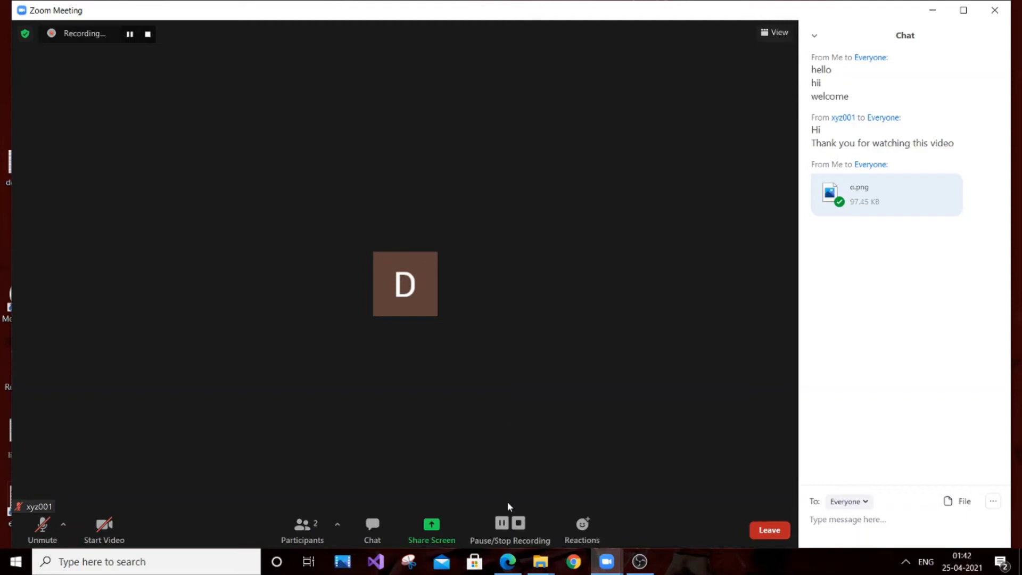
{"action": "left_click", "coordinate": [531, 537]}
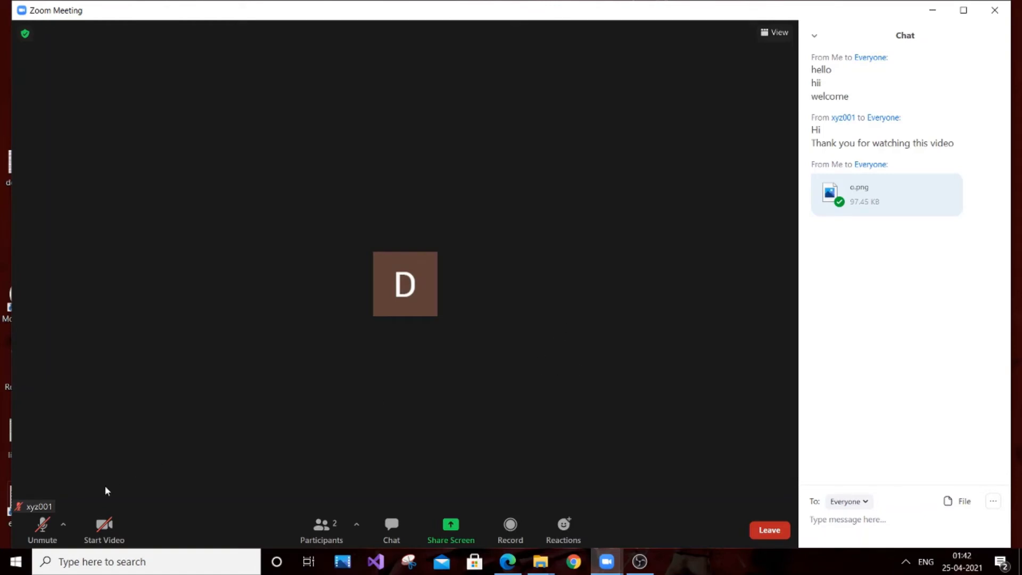
Open Audio Settings from the Unmute caret menu, then scroll the Accessibility and Keyboard Shortcuts options.
{"action": "left_click", "coordinate": [65, 527]}
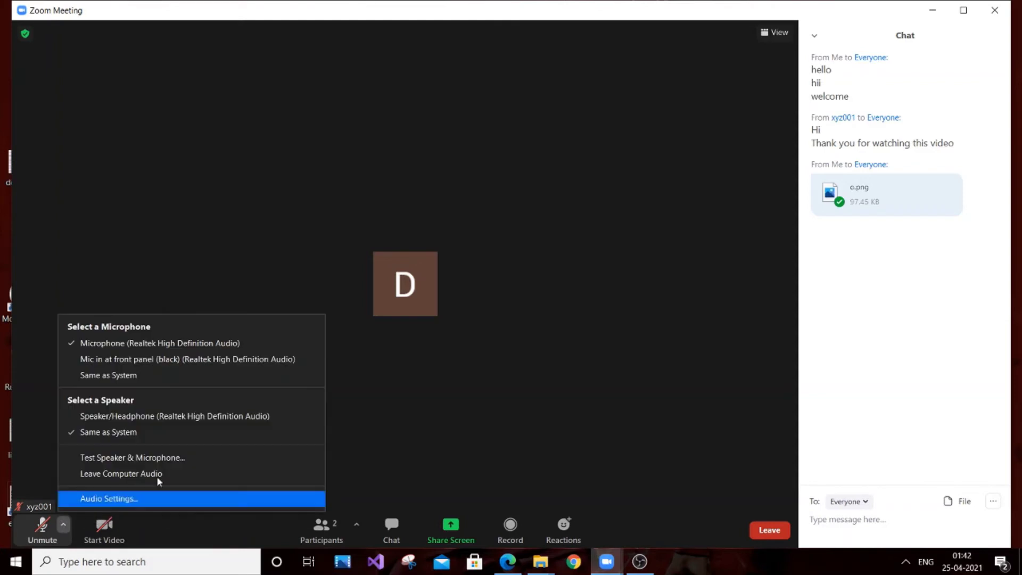
{"action": "left_click", "coordinate": [466, 420]}
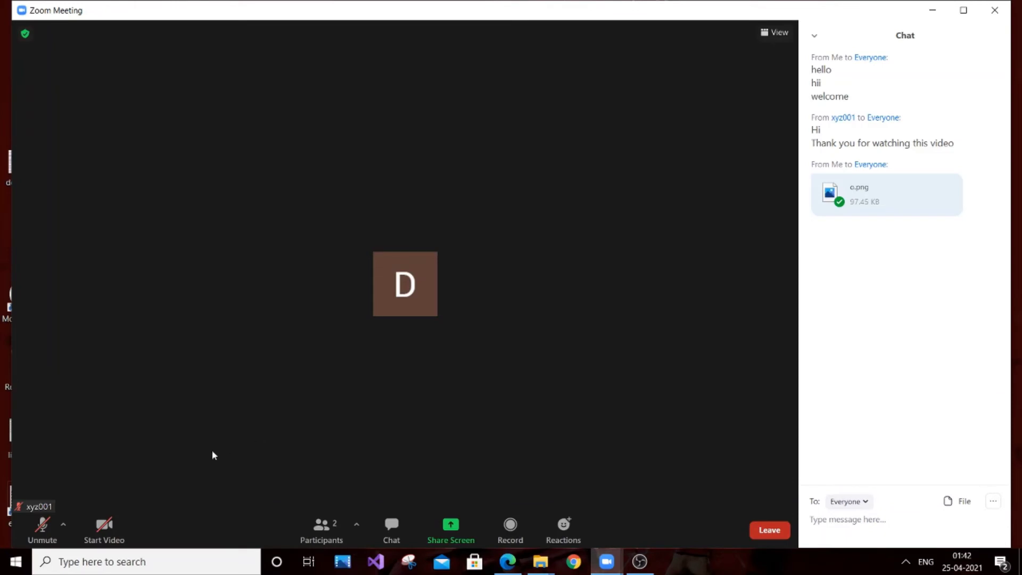
{"action": "left_click", "coordinate": [63, 523]}
{"action": "left_click", "coordinate": [99, 499]}
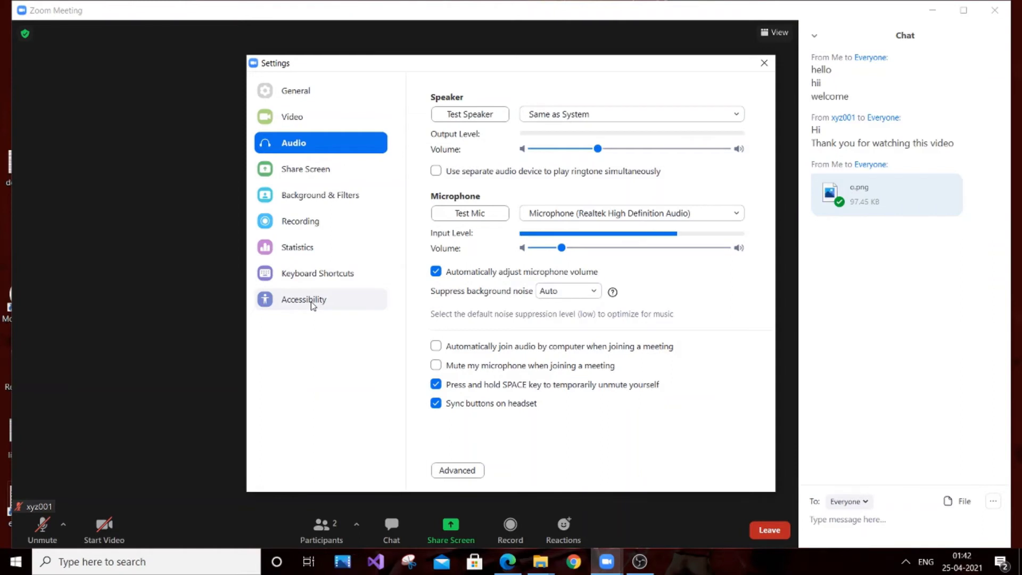
{"action": "left_click", "coordinate": [312, 304]}
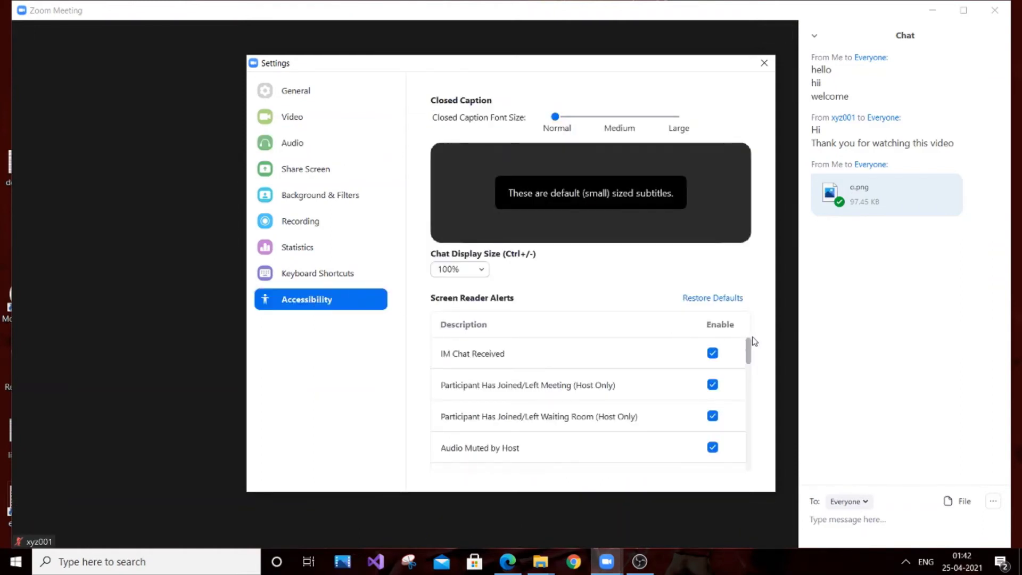
{"action": "scroll", "coordinate": [750, 364], "scroll_direction": "down", "scroll_amount": 1}
{"action": "mouse_move", "coordinate": [750, 363]}
{"action": "left_mouse_down"}
{"action": "mouse_move", "coordinate": [750, 457]}
{"action": "mouse_move", "coordinate": [751, 337]}
{"action": "left_mouse_up"}
{"action": "left_click", "coordinate": [349, 274]}
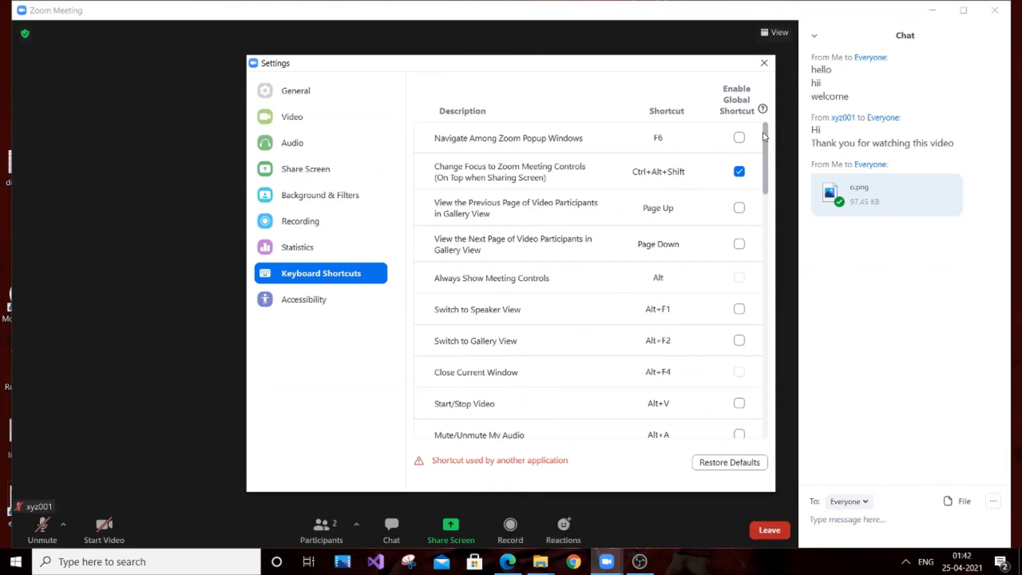
{"action": "left_click_drag", "start_coordinate": [765, 136], "coordinate": [771, 376]}
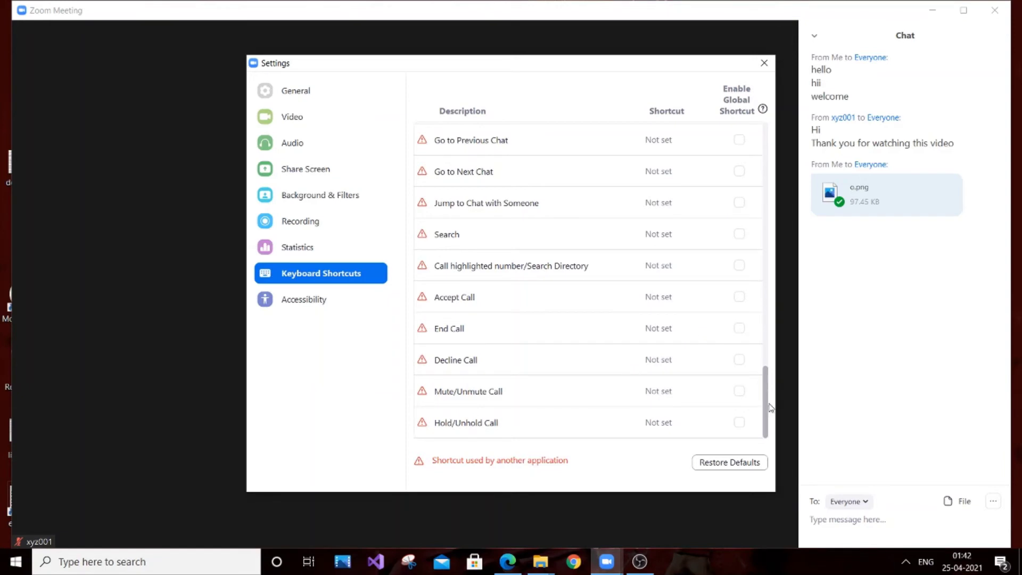
{"action": "left_click_drag", "start_coordinate": [767, 407], "coordinate": [749, 165]}
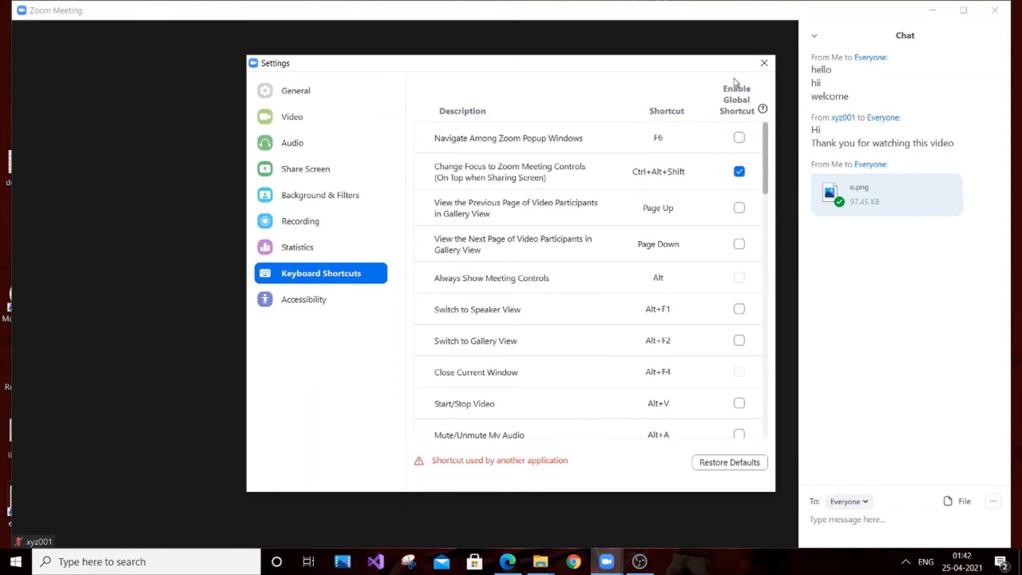
View the Audio, Video and Screen Sharing statistics, ending on Overall (CPU 21%, memory 4.55 GB).
{"action": "left_click", "coordinate": [351, 249]}
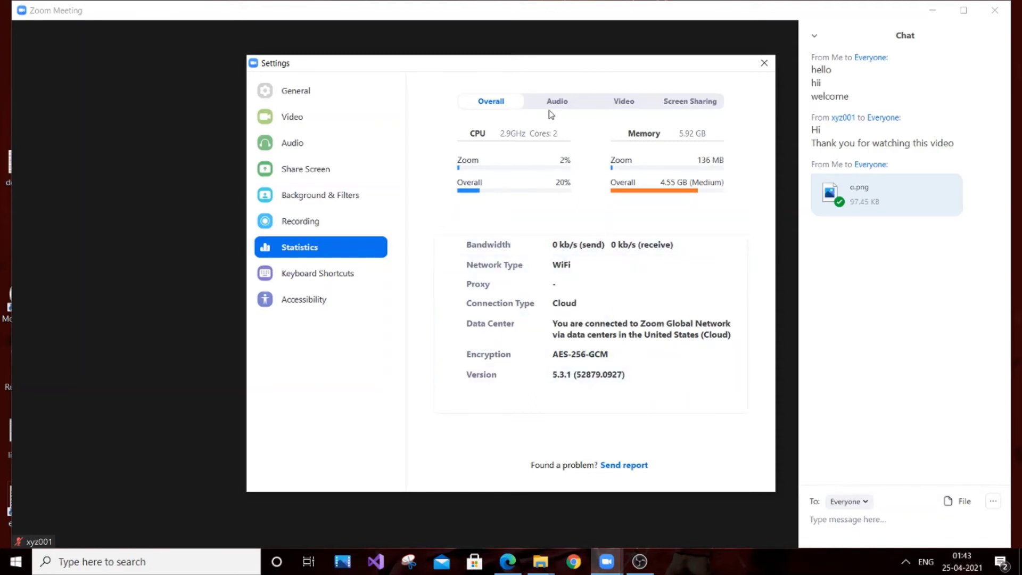
{"action": "left_click", "coordinate": [566, 102]}
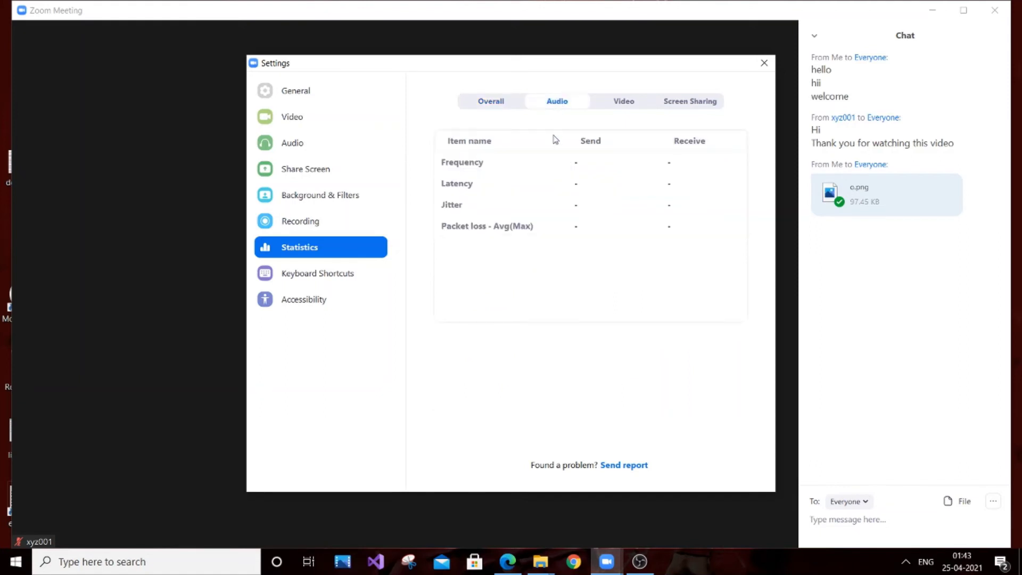
{"action": "left_click", "coordinate": [618, 104]}
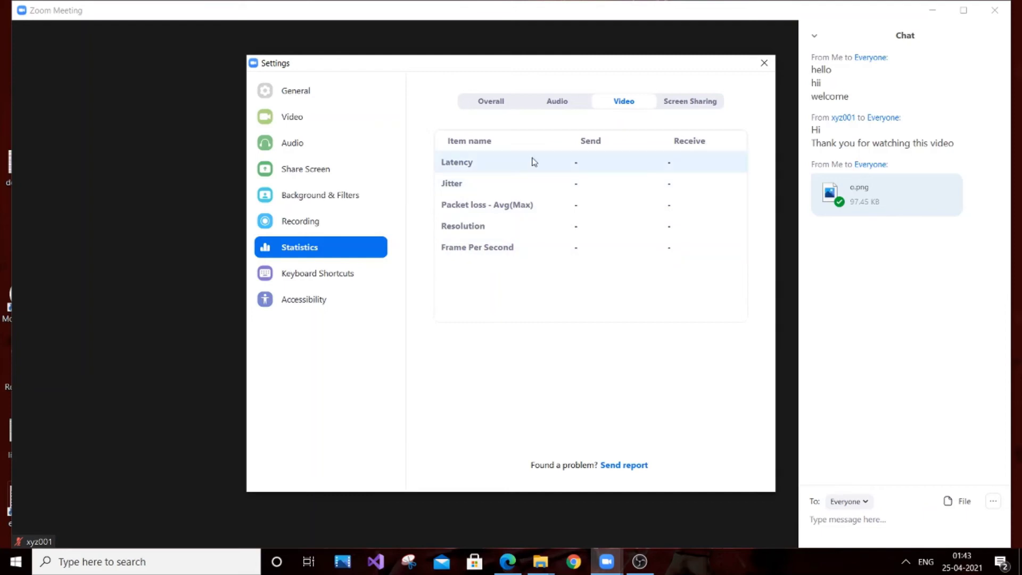
{"action": "left_click", "coordinate": [705, 100]}
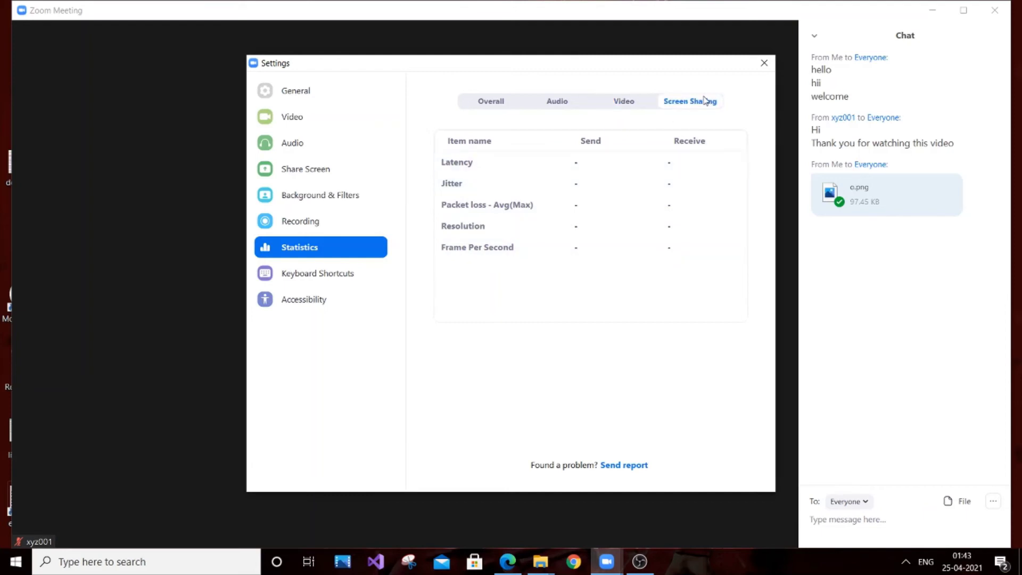
{"action": "left_click", "coordinate": [630, 105]}
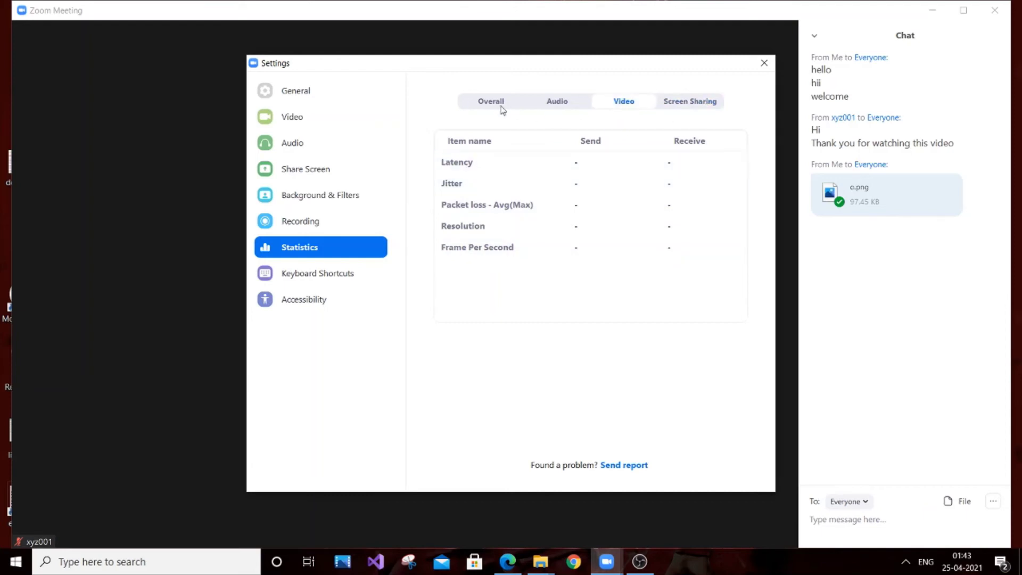
{"action": "left_click", "coordinate": [501, 108]}
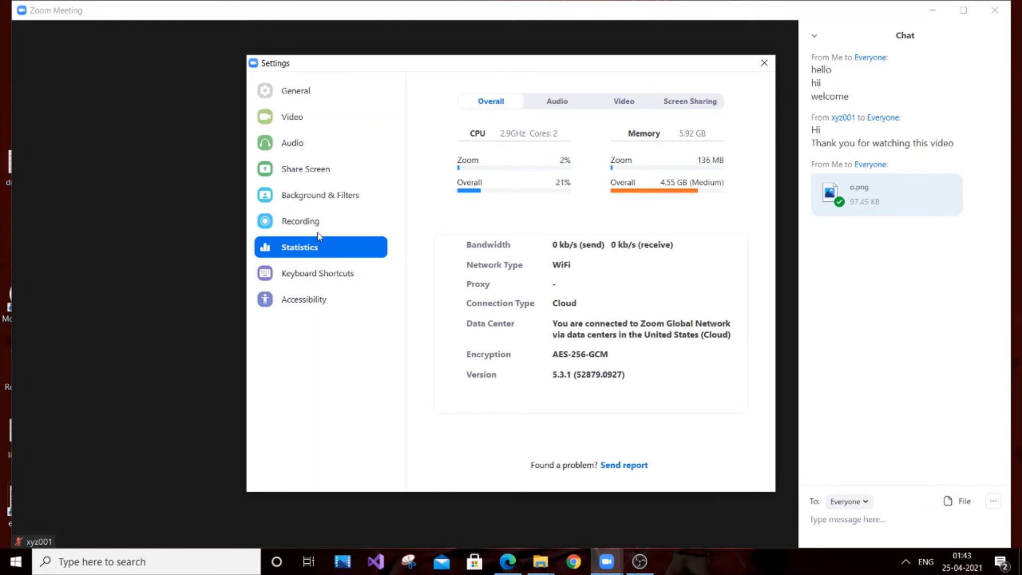
Open the Recording settings and select the 'Store my recording at' folder path.
{"action": "left_click", "coordinate": [309, 221]}
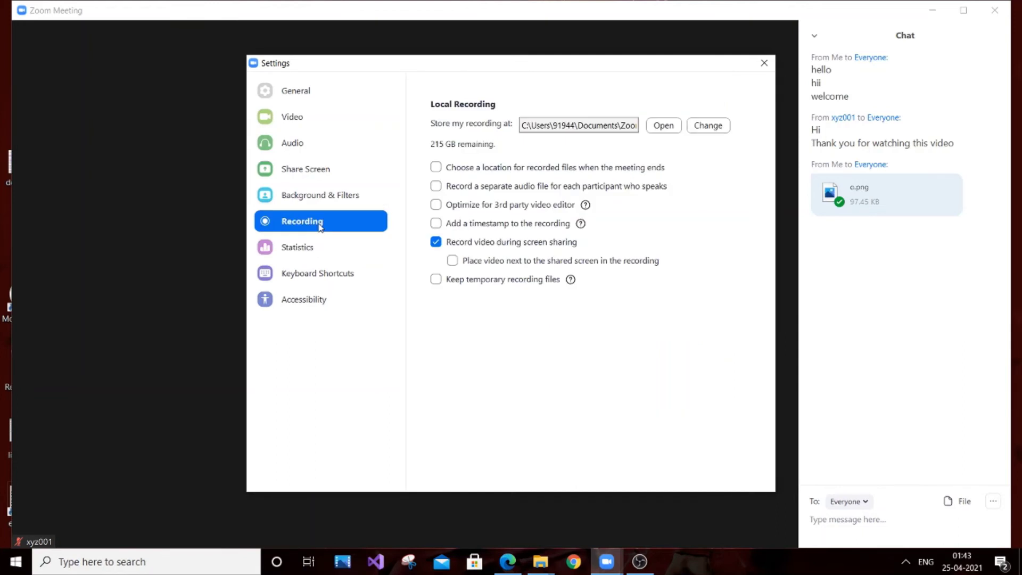
{"action": "double_click", "coordinate": [535, 126]}
{"action": "left_click", "coordinate": [552, 127]}
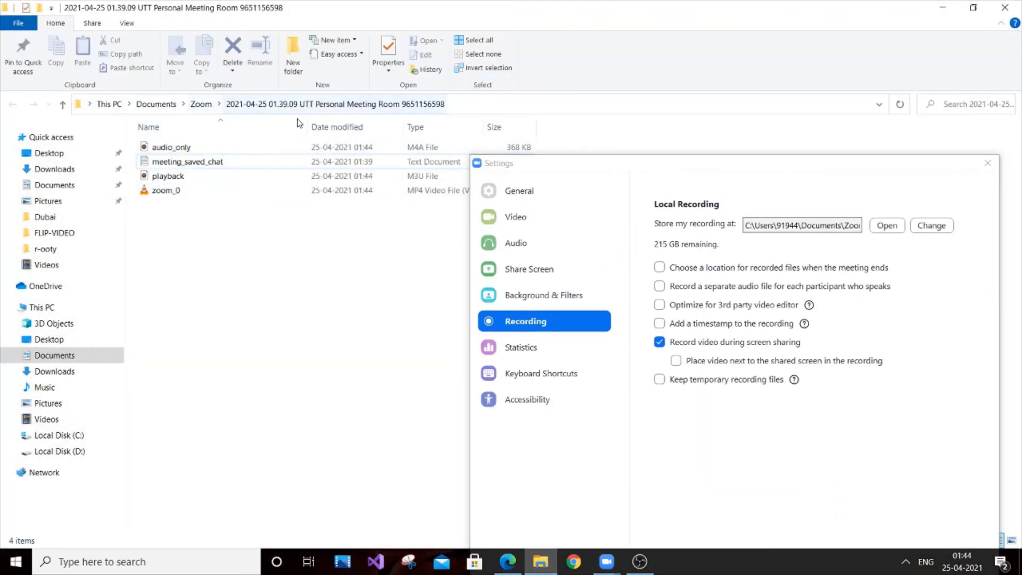
Open the zoom_0 recording with Films & TV from its right-click menu.
{"action": "right_click", "coordinate": [274, 192]}
{"action": "left_click", "coordinate": [246, 190]}
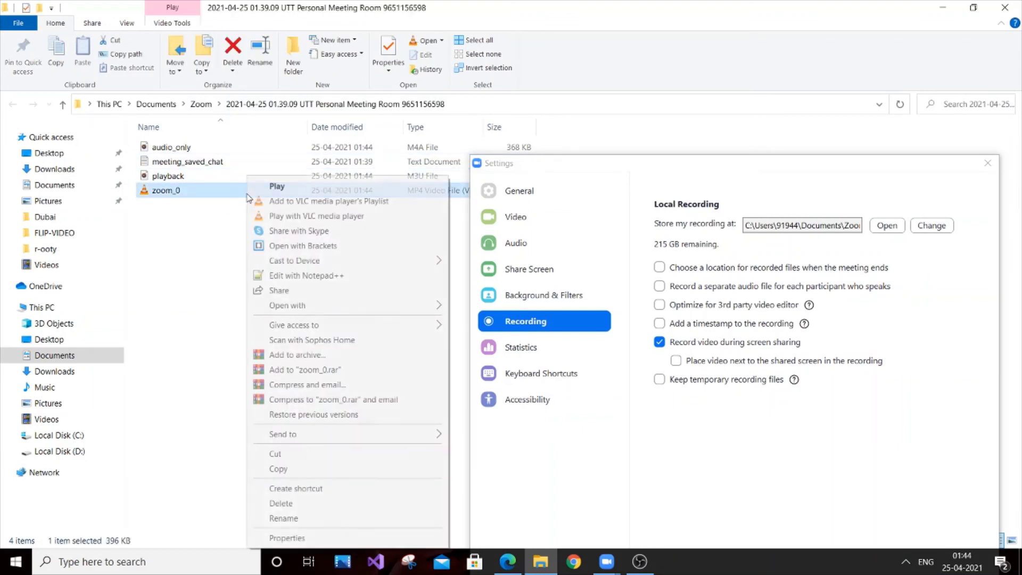
{"action": "right_click", "coordinate": [246, 190]}
{"action": "mouse_move", "coordinate": [410, 309]}
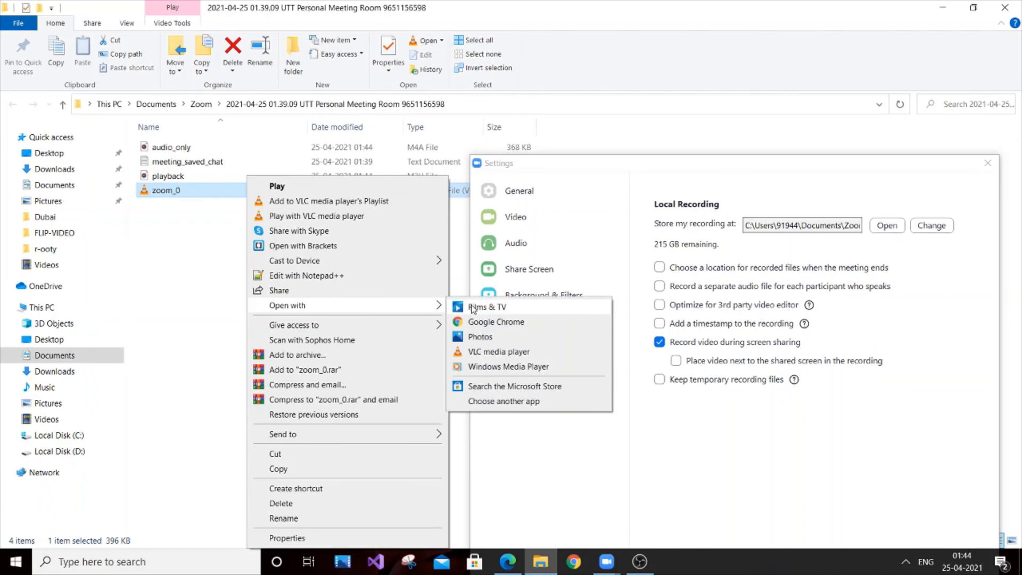
{"action": "left_click", "coordinate": [472, 309]}
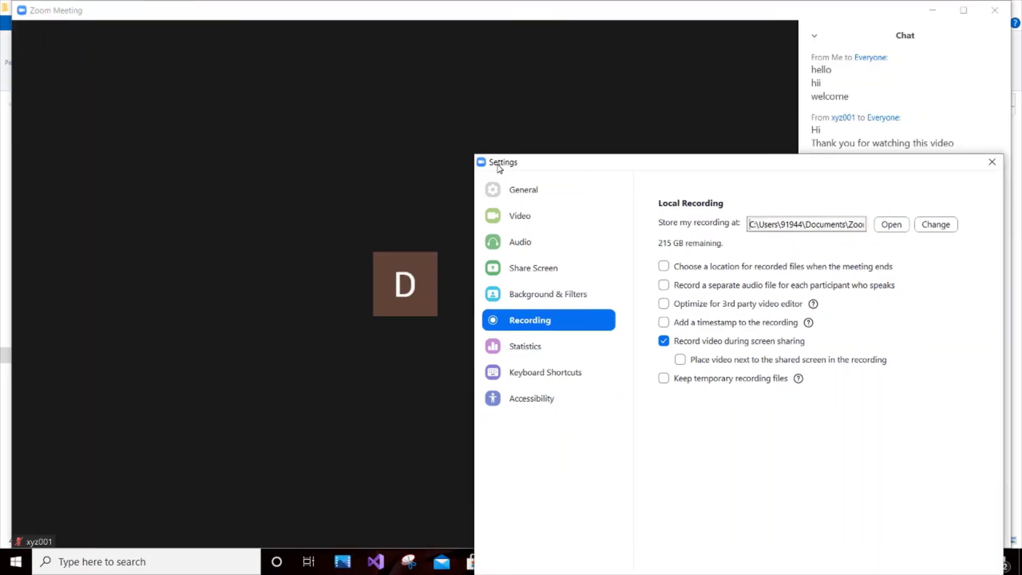
Move Settings aside, skip the zoom_0 playback to about 00:00:19, then close Films & TV.
{"action": "left_click_drag", "start_coordinate": [495, 173], "coordinate": [655, 217]}
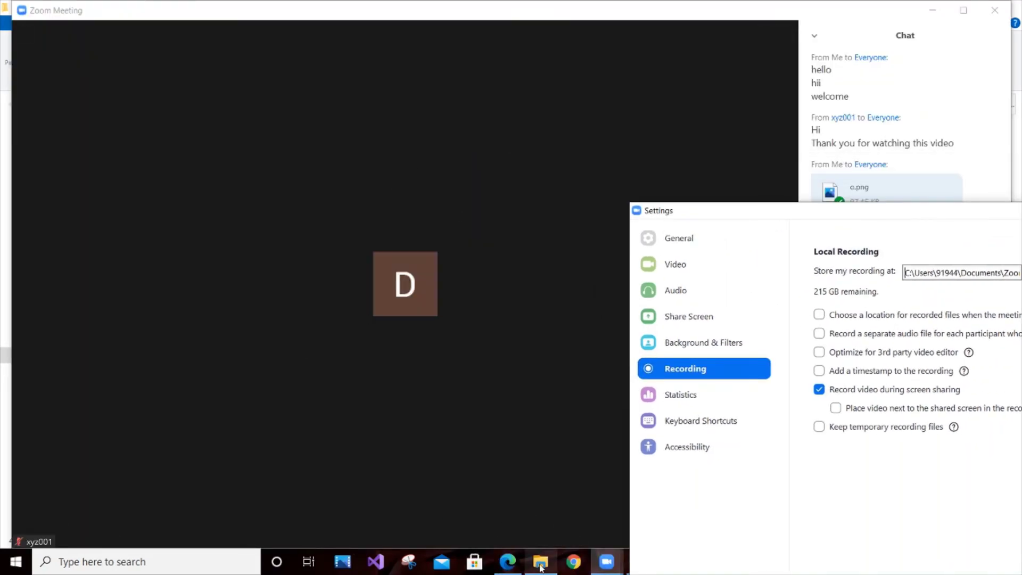
{"action": "left_click_drag", "start_coordinate": [691, 212], "coordinate": [848, 241]}
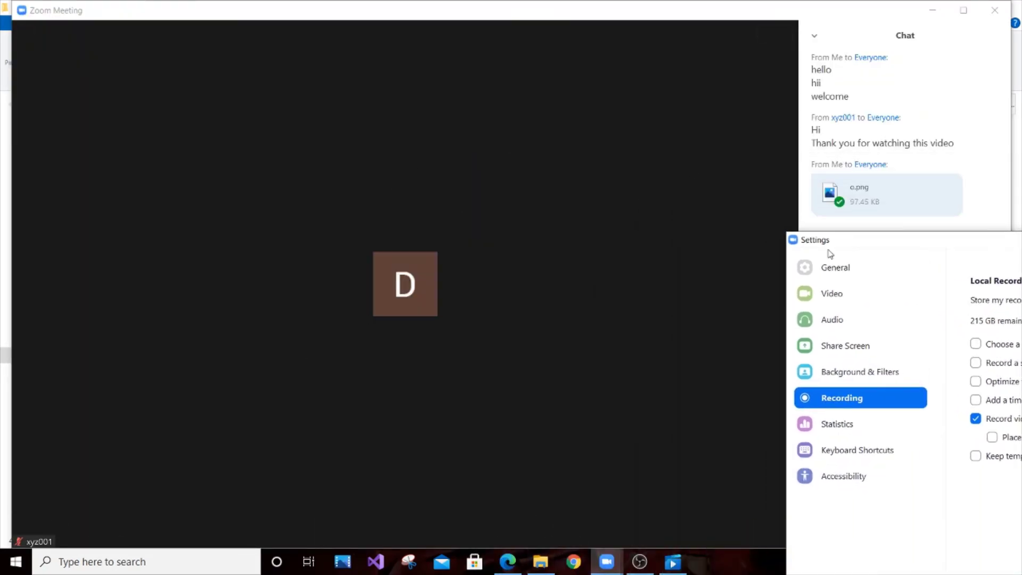
{"action": "left_click", "coordinate": [673, 562]}
{"action": "mouse_move", "coordinate": [547, 269]}
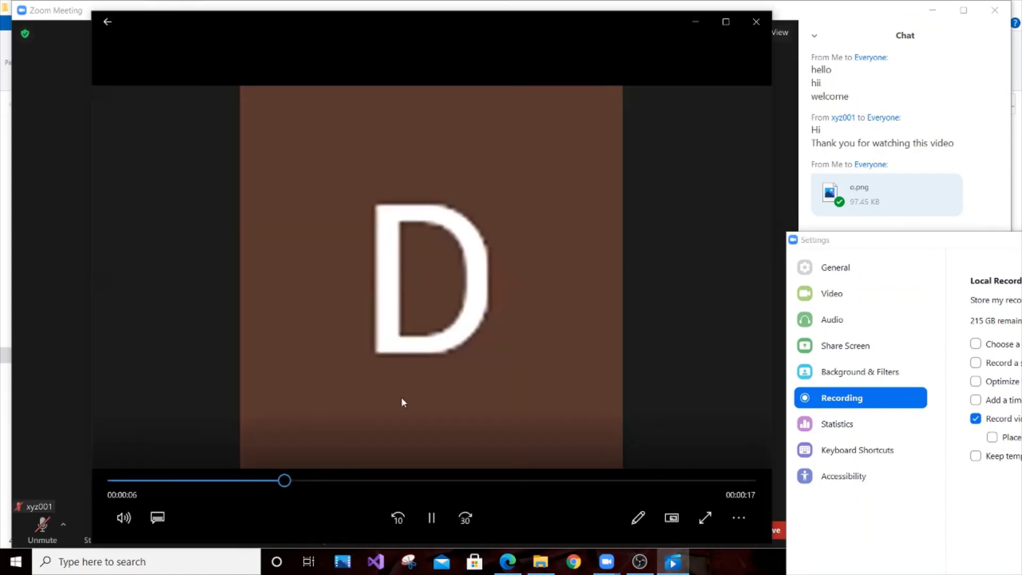
{"action": "left_click", "coordinate": [649, 480]}
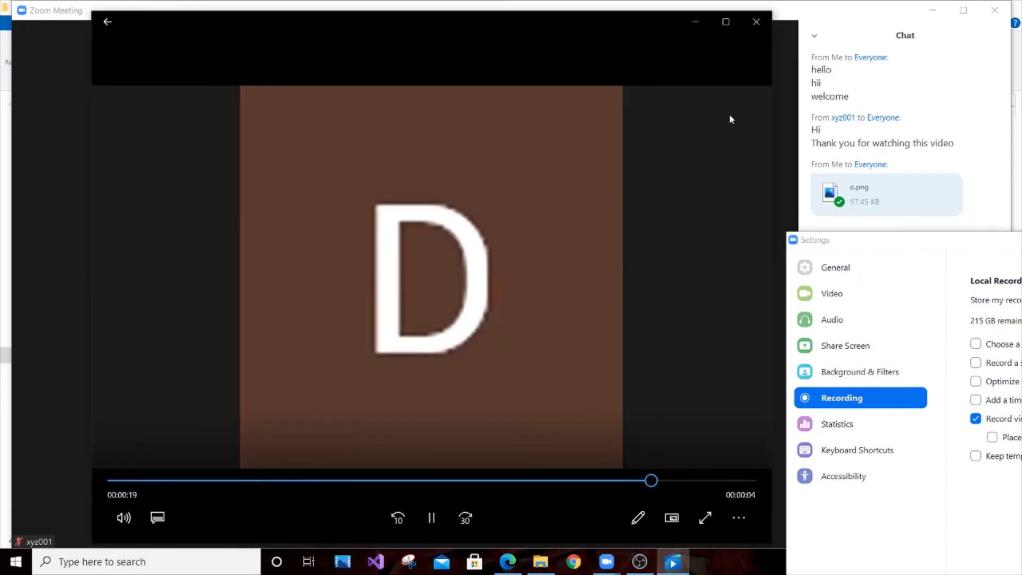
{"action": "left_click", "coordinate": [756, 22]}
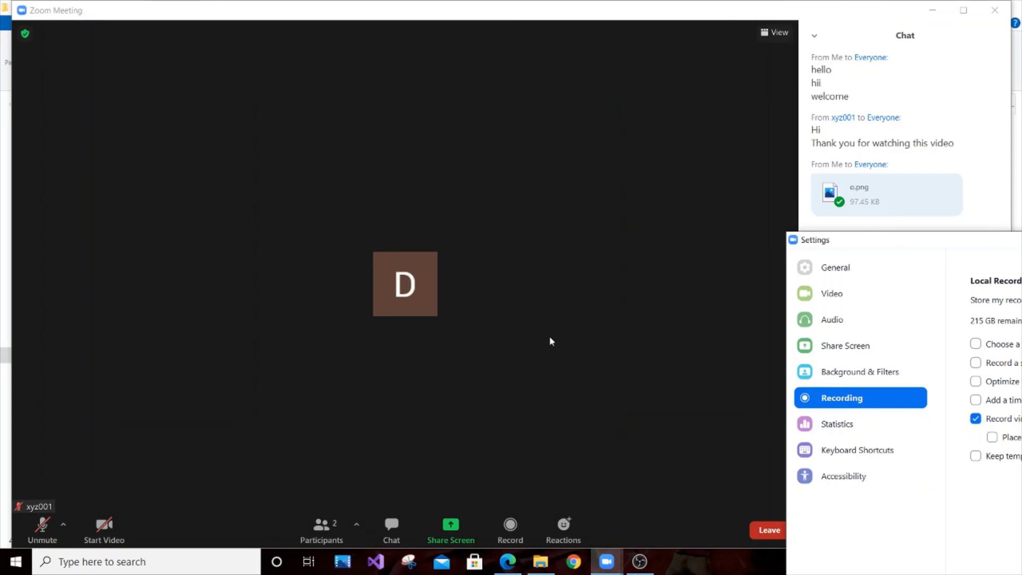
Centre the Settings window and browse the virtual backgrounds and video filters.
{"action": "mouse_move", "coordinate": [866, 247]}
{"action": "left_mouse_down"}
{"action": "mouse_move", "coordinate": [655, 240]}
{"action": "mouse_move", "coordinate": [379, 133]}
{"action": "left_mouse_up"}
{"action": "left_click", "coordinate": [372, 260]}
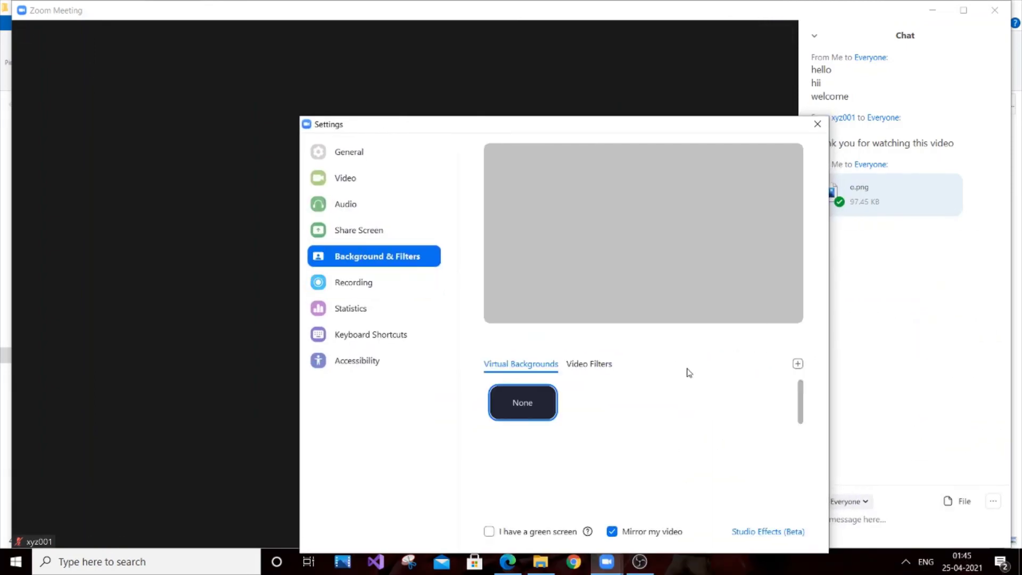
{"action": "left_click", "coordinate": [591, 365]}
{"action": "left_click", "coordinate": [528, 367]}
Look through the Share Screen, Audio, Video and General settings, then close Settings.
{"action": "left_click", "coordinate": [375, 231]}
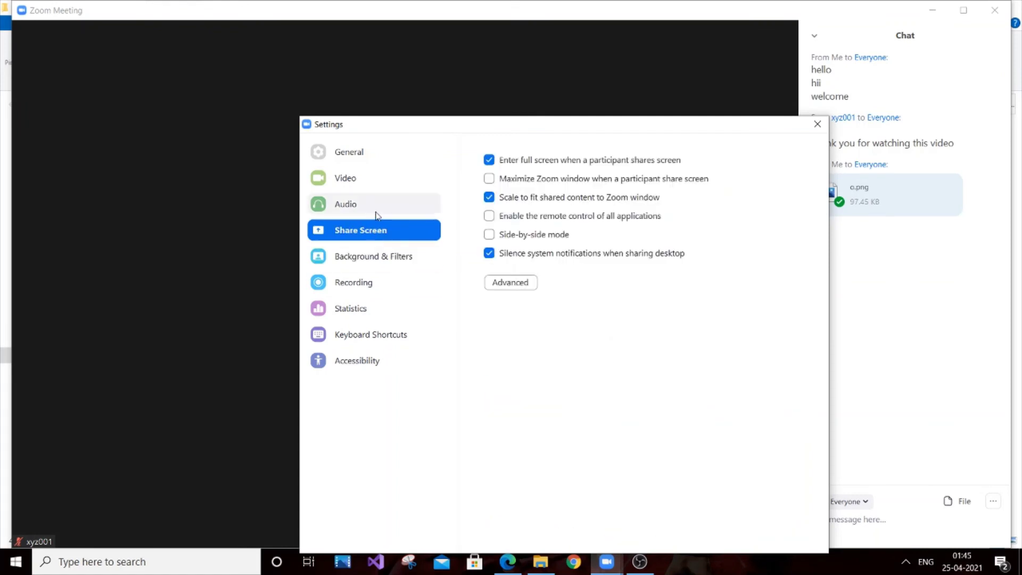
{"action": "left_click", "coordinate": [375, 211]}
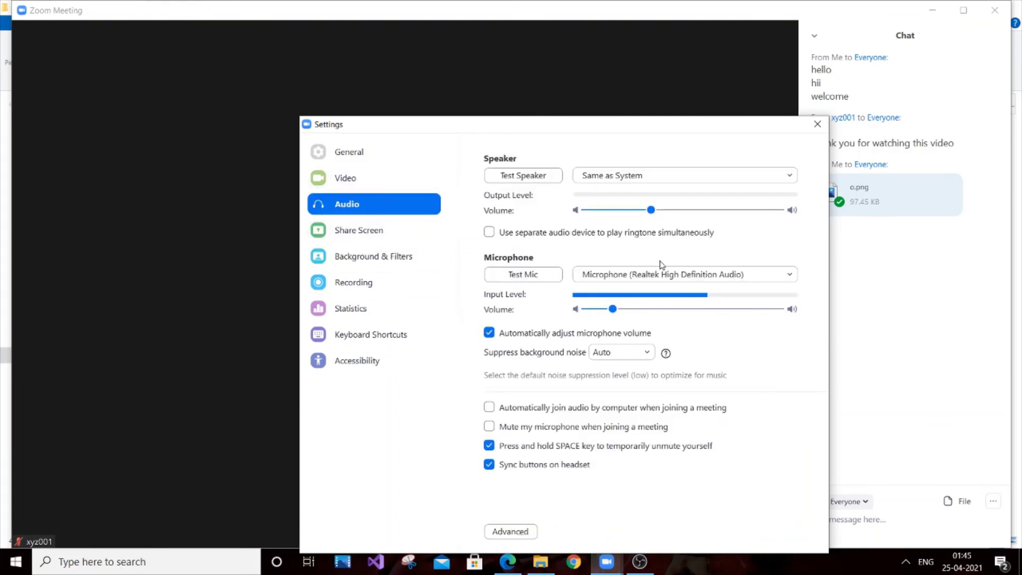
{"action": "left_click", "coordinate": [405, 185]}
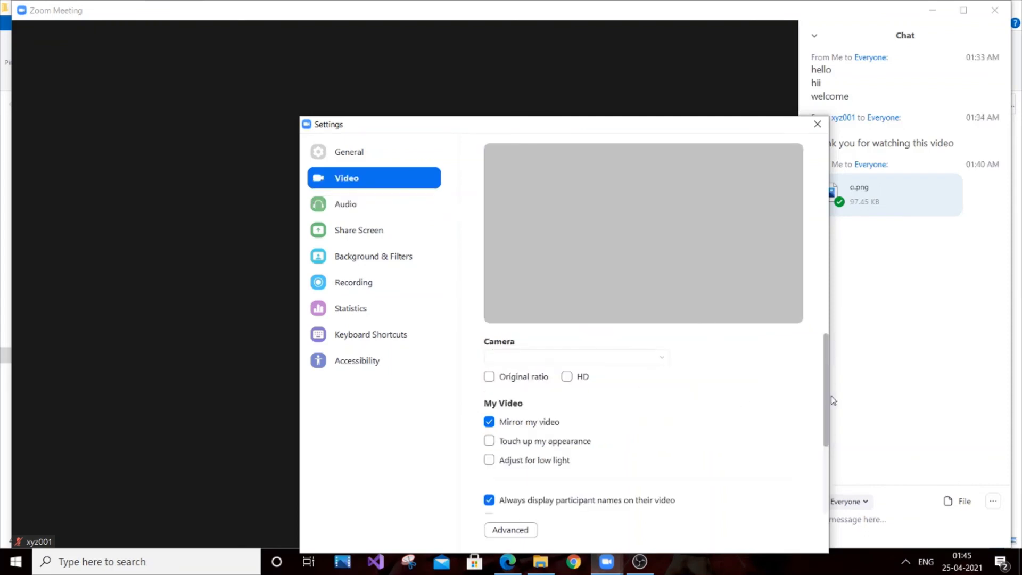
{"action": "left_click_drag", "start_coordinate": [827, 394], "coordinate": [831, 475]}
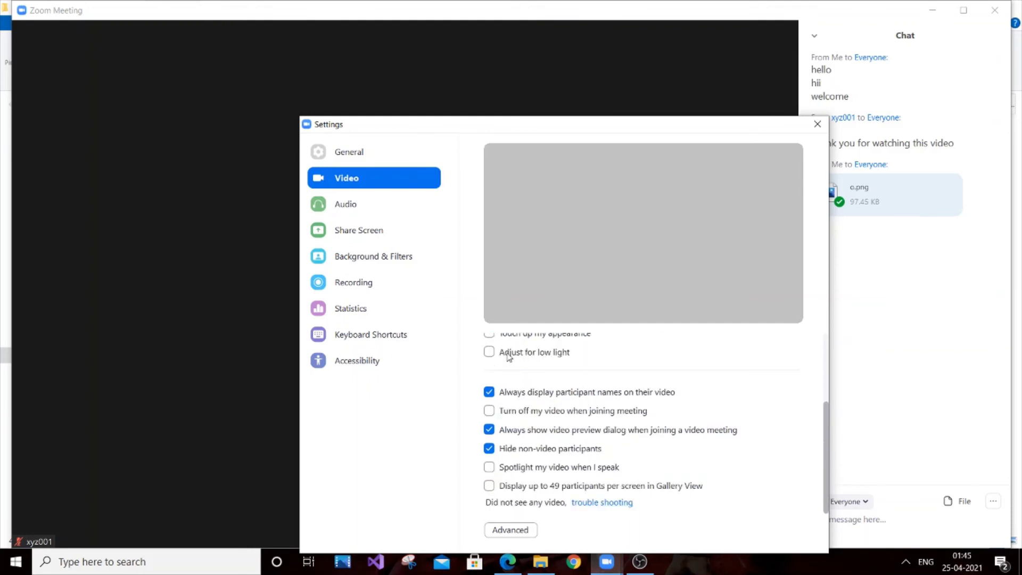
{"action": "left_click", "coordinate": [383, 153]}
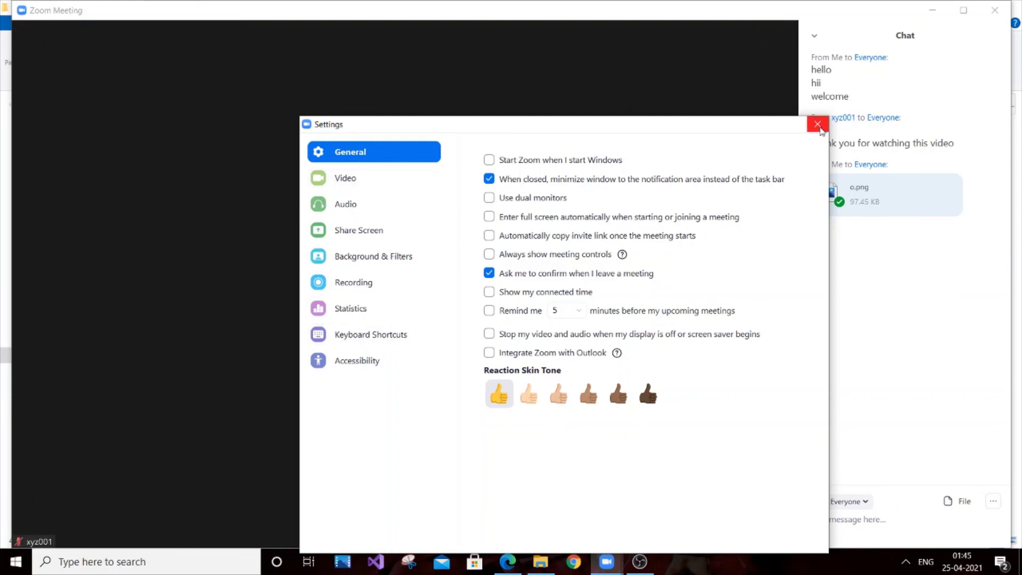
{"action": "left_click", "coordinate": [819, 128]}
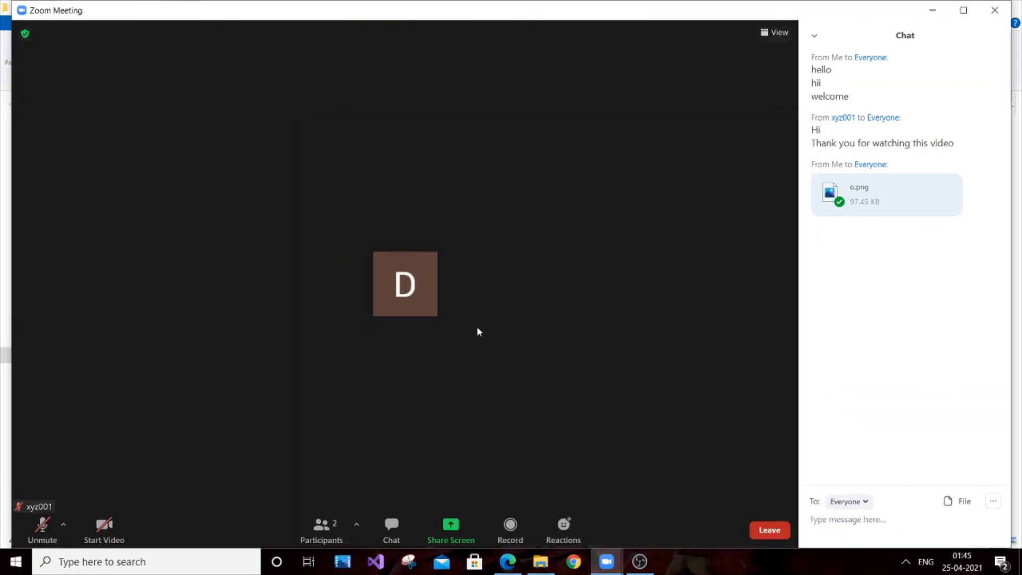